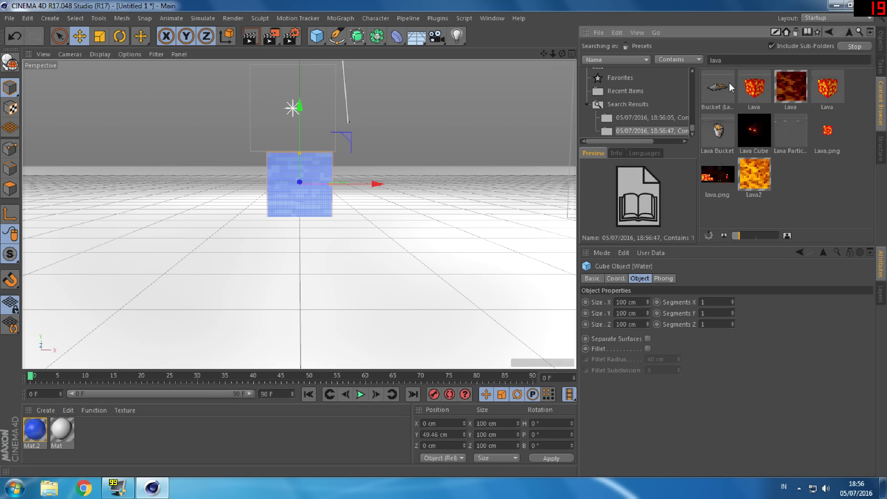
Load the Lava cube preset from the Content Browser into the scene
double_click(754, 131)
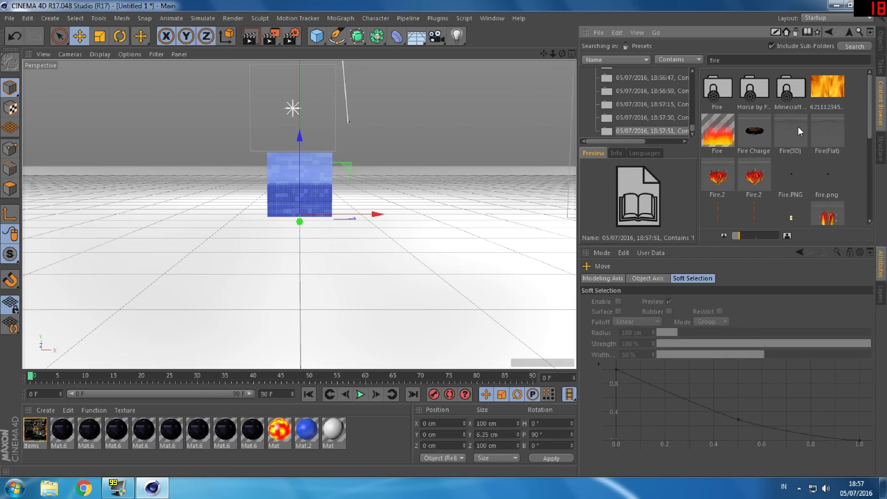
Preview the Fire objects in Render View, fitting the render to the viewer
left_click(255, 36)
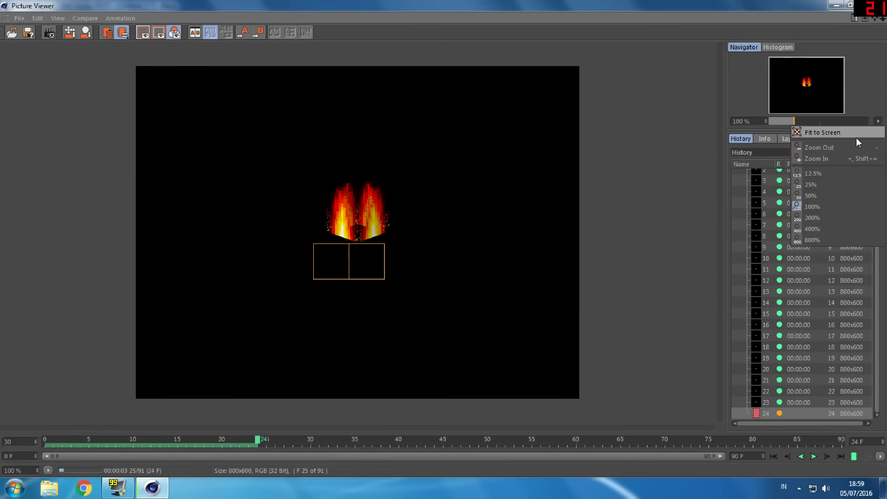
left_click(856, 138)
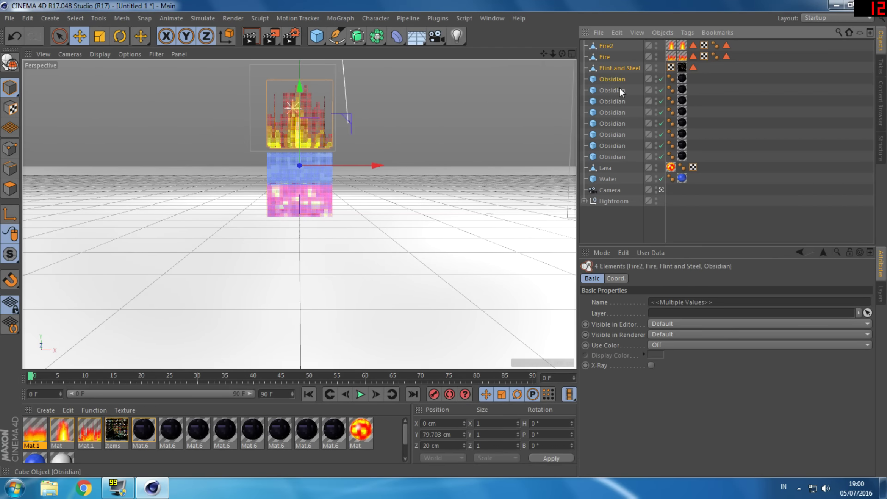
Move all imported objects down out of view and look through the scene camera
left_click(613, 156, "shift")
left_click_drag(298, 122, 292, 207)
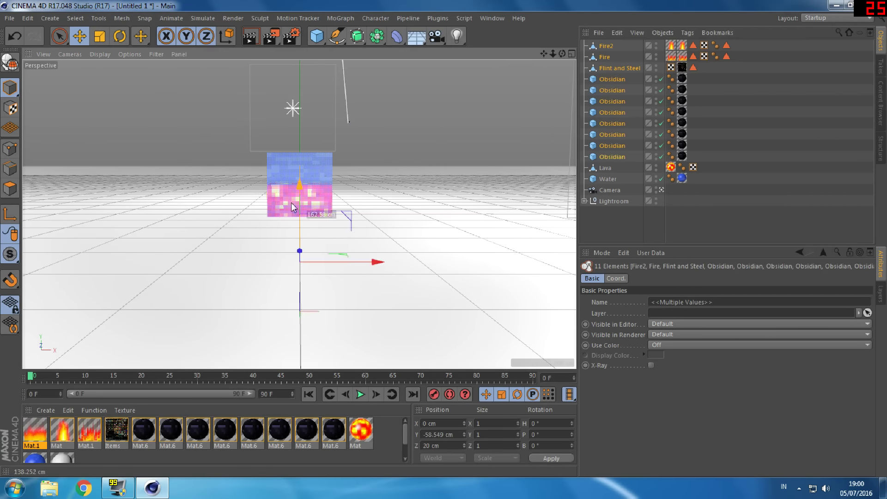
left_click(610, 190)
left_click(661, 190)
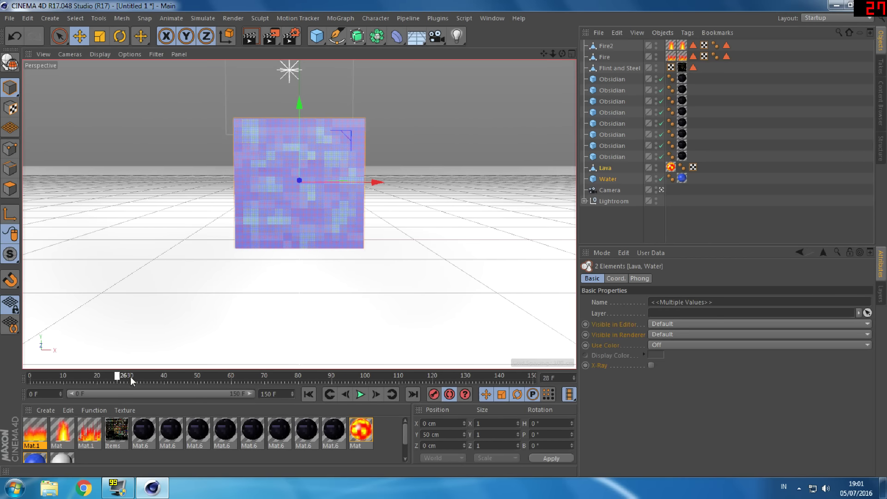
At frame 40, move the Water cube left and the Lava cube right
left_click_drag(130, 380, 164, 380)
left_click(609, 179)
left_click_drag(362, 182, 229, 205)
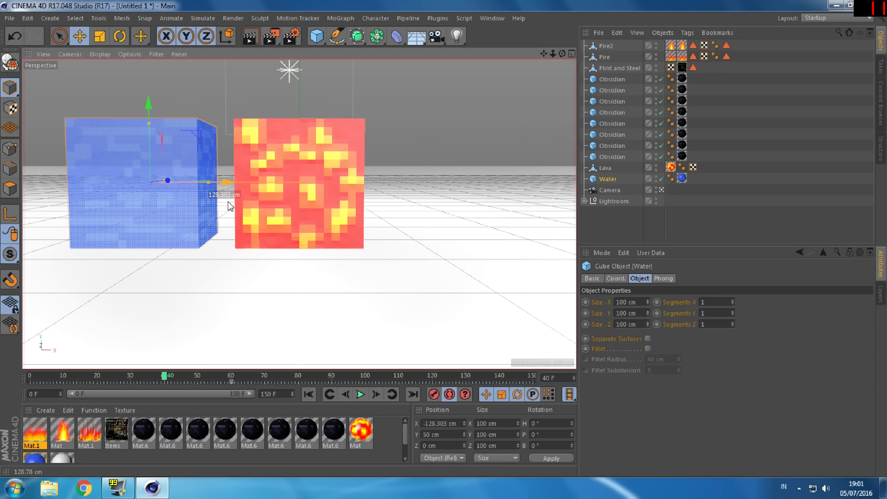
left_click(296, 185)
key("ctrl+r")
mouse_move(296, 185)
left_mouse_down()
mouse_move(467, 185)
mouse_move(481, 194)
left_mouse_up()
left_click(138, 198)
Render to check placement, then play the animation from frame 0
left_click(251, 37)
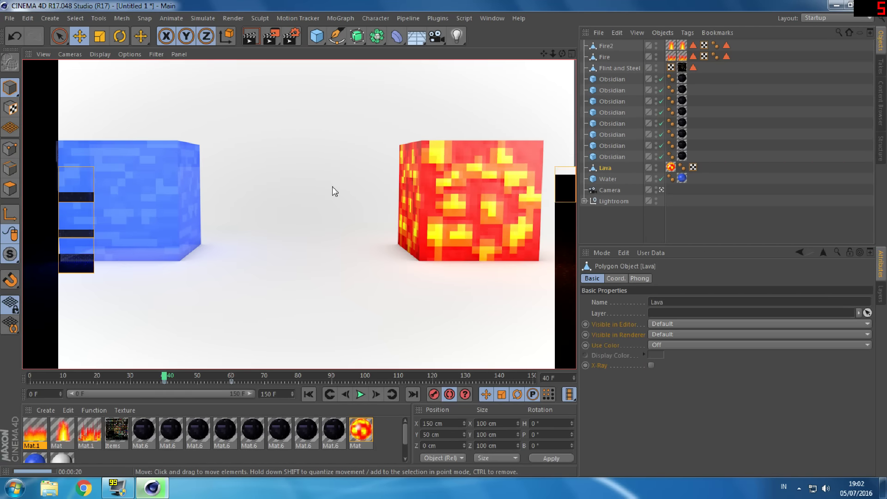
left_click(610, 190)
left_click_drag(164, 382, 31, 382)
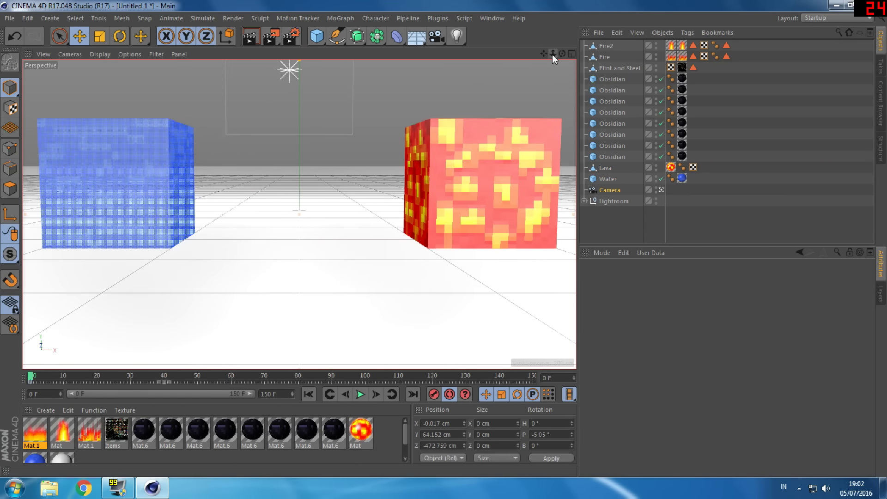
left_click(360, 394)
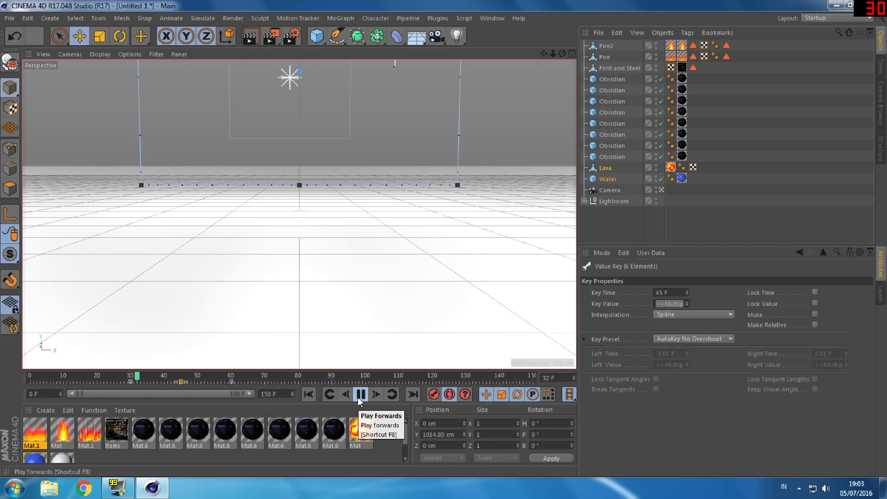
left_click(116, 382)
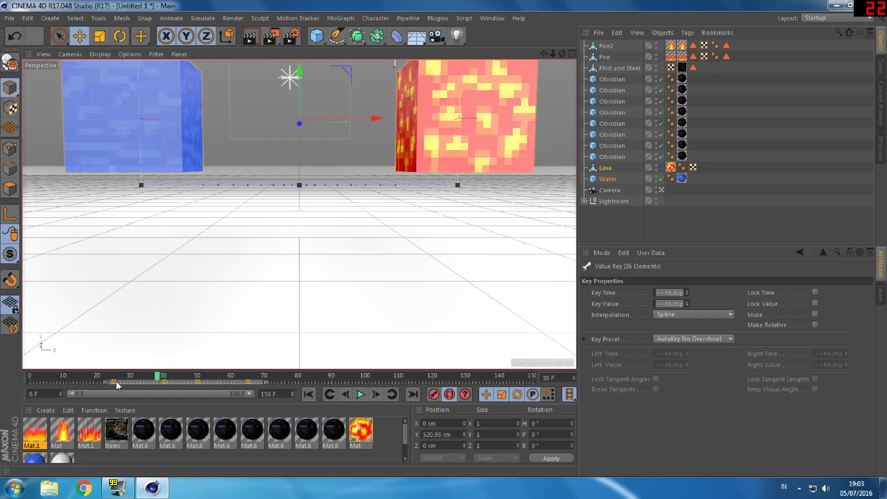
left_click(232, 383)
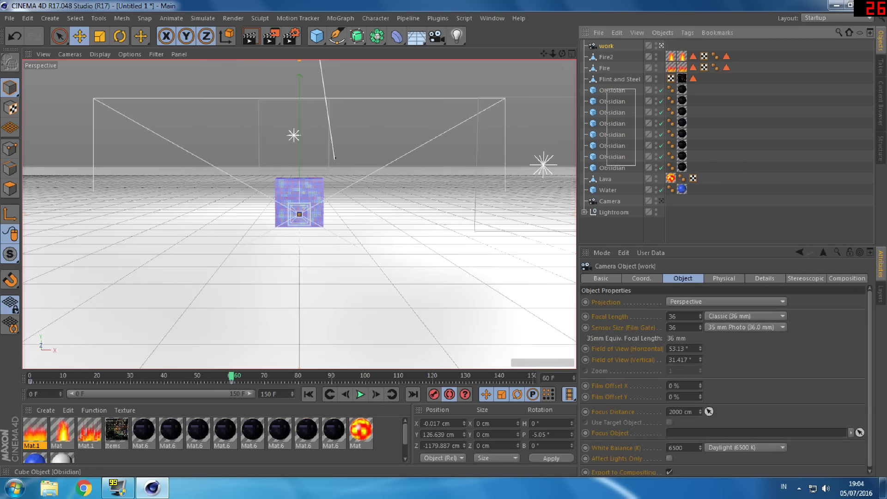
Review playback, then select the Obsidian blocks at frame 85
left_click(299, 203)
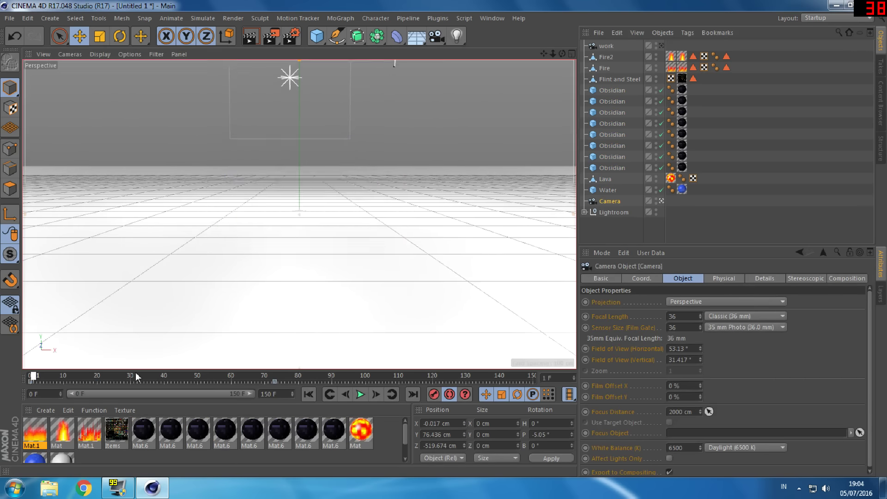
left_click(358, 394)
left_click(362, 395)
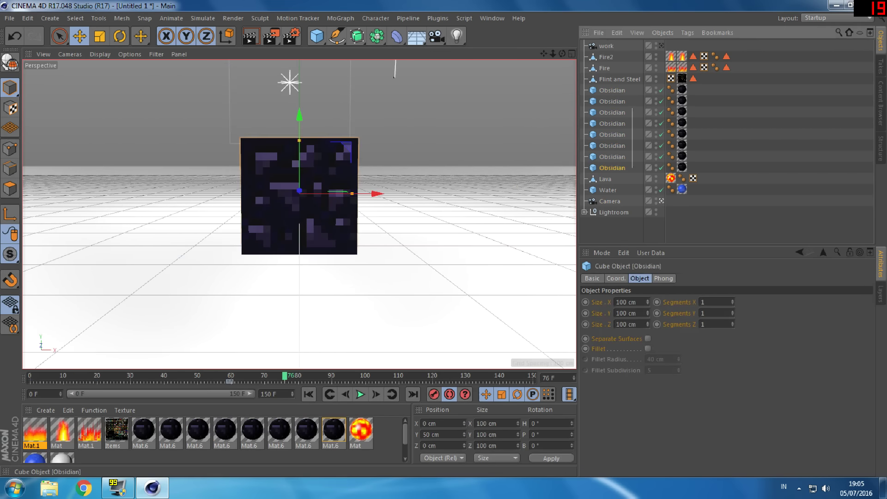
left_click(292, 378)
left_click_drag(282, 376, 317, 376)
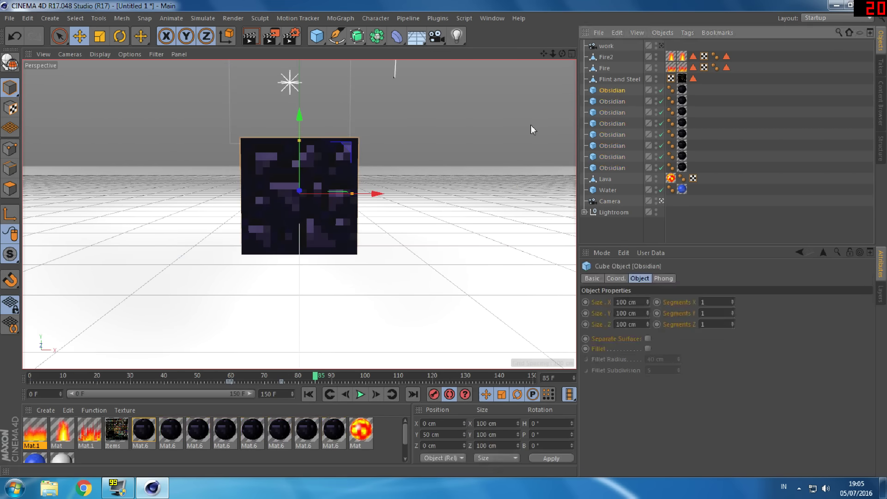
Drag the two Obsidian cubes apart, then undo the moves
left_click_drag(324, 199, 264, 199)
left_click_drag(328, 199, 386, 199)
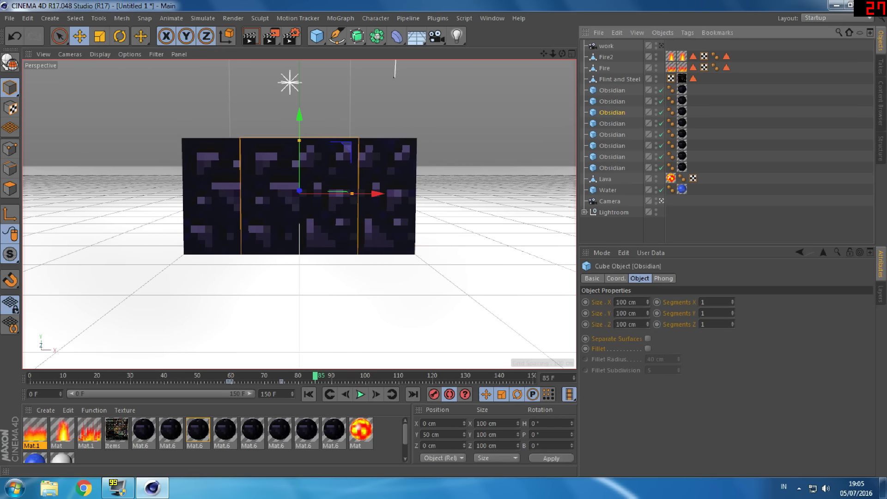
key("ctrl+z")
key("ctrl+z")
key("ctrl+y")
key("ctrl+z")
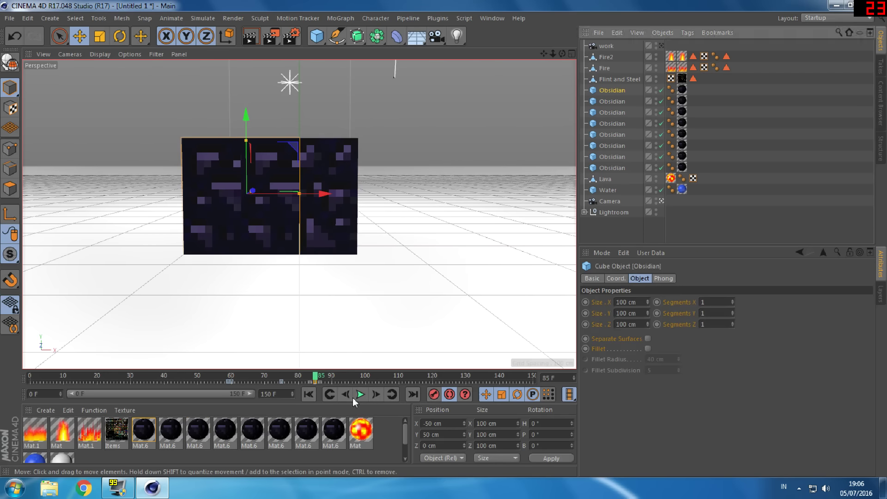
key("ctrl+z")
Set one Obsidian cube's X position to -50 cm and select the second cube
left_click(309, 377)
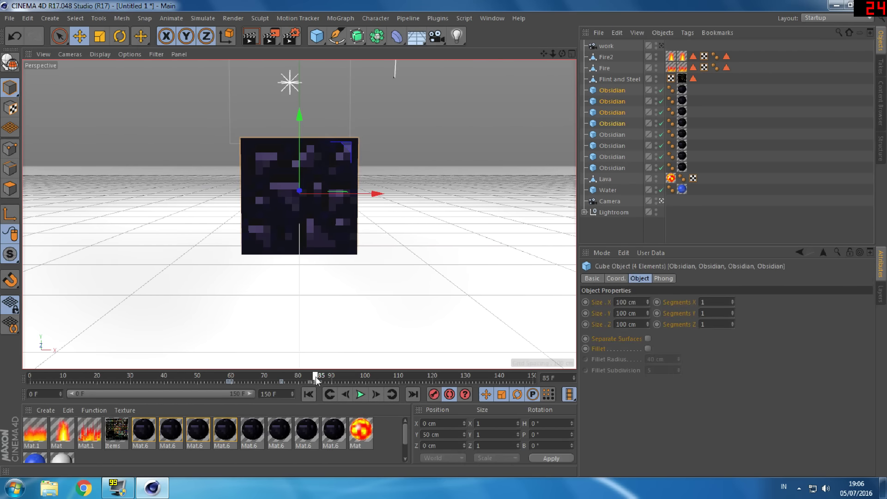
left_click(553, 459)
left_click(609, 168, "shift")
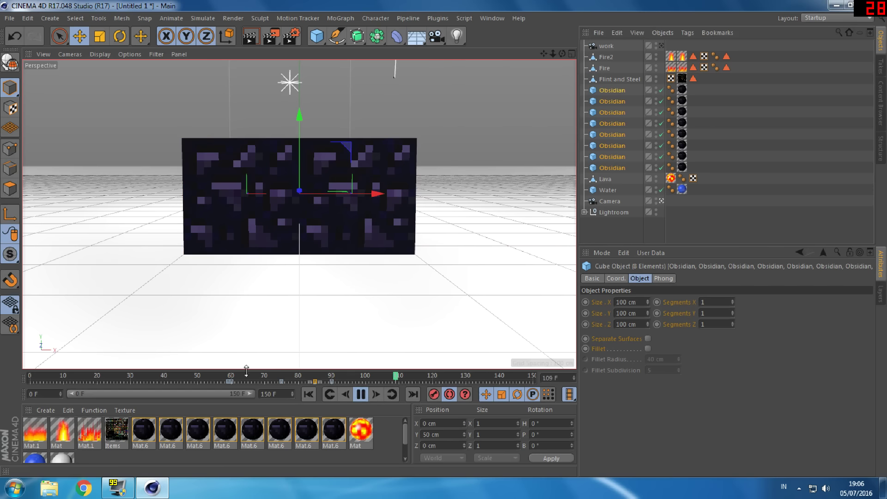
left_click(360, 394)
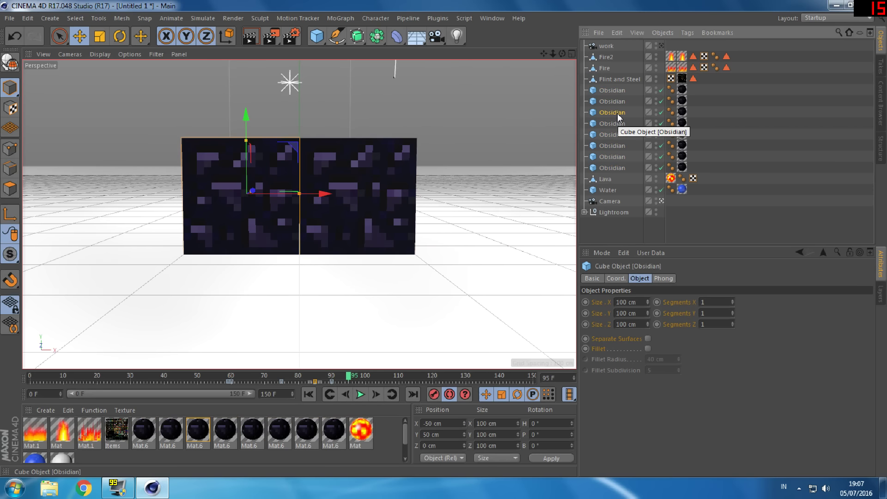
left_click(615, 101)
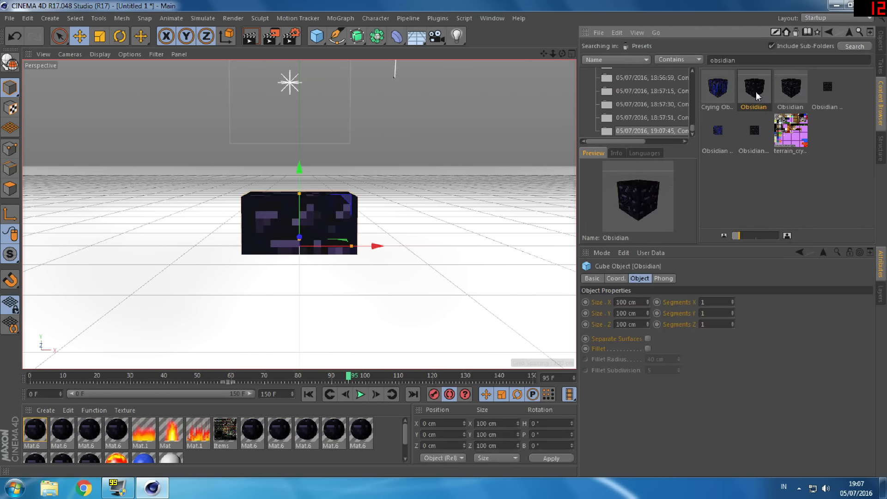
Lower the Obsidian cube along Y and test-render the view
mouse_move(300, 350)
left_mouse_down()
mouse_move(309, 359)
mouse_move(287, 282)
mouse_move(298, 300)
left_mouse_up()
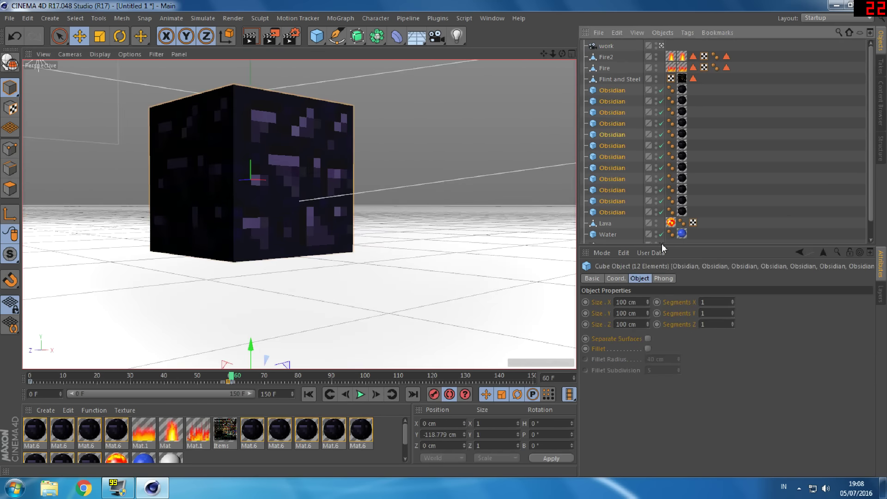
key("ctrl+r")
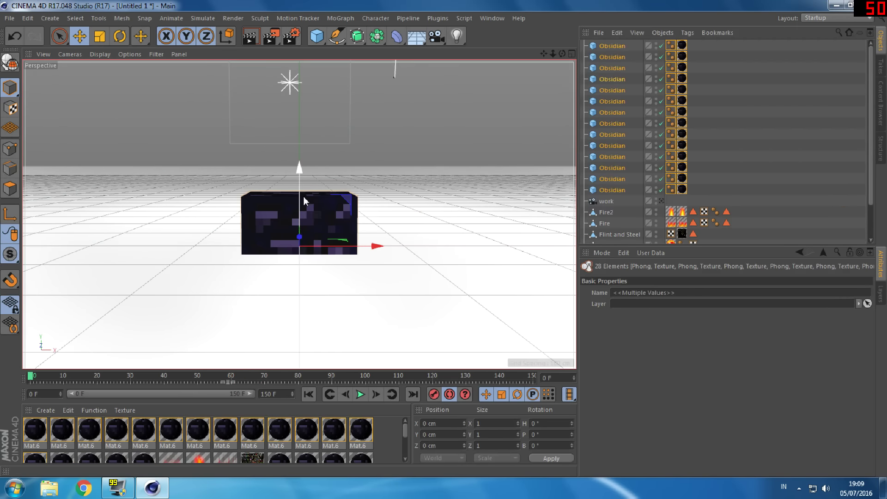
At a later frame, set the first seven Obsidian cubes' X position to -50 cm
left_click_drag(151, 376, 211, 376)
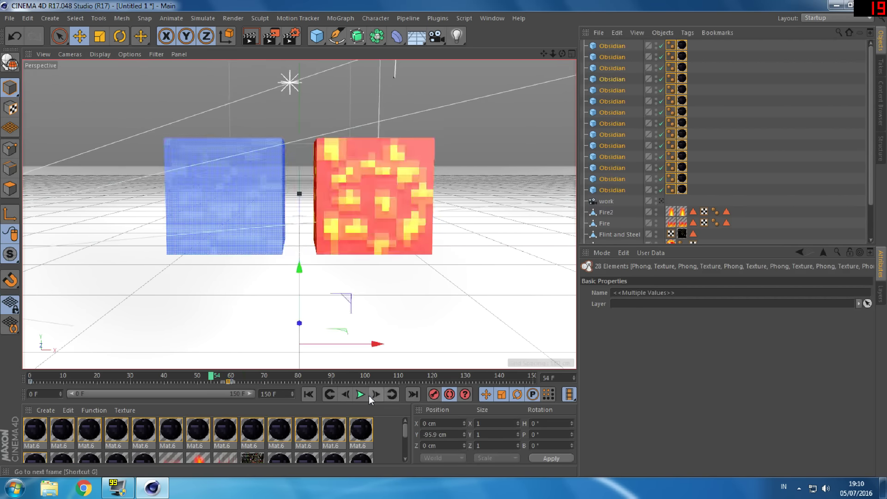
left_click(286, 378)
left_click_drag(597, 48, 612, 114)
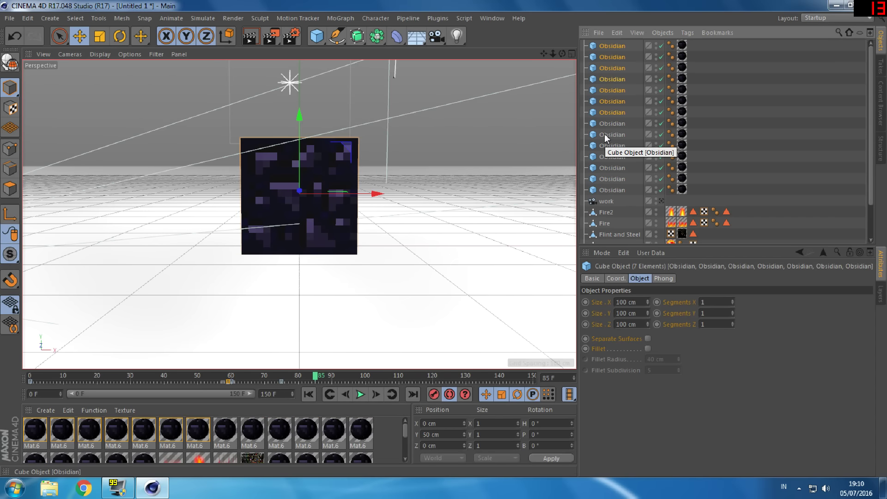
left_click(442, 423)
type("-5")
key("Return")
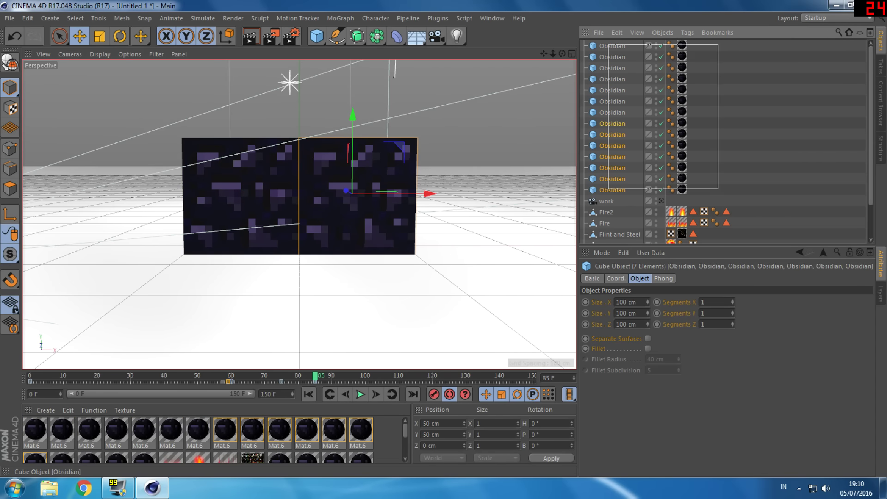
At frame 100, shift Obsidian cubes along the portal's bottom row
left_click(365, 378)
left_click(612, 57)
left_click(612, 112, "shift")
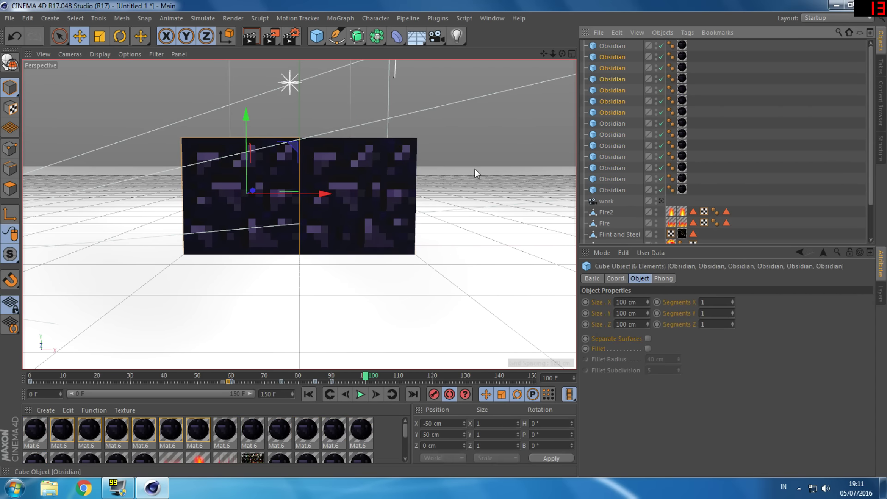
left_click_drag(476, 168, 298, 171)
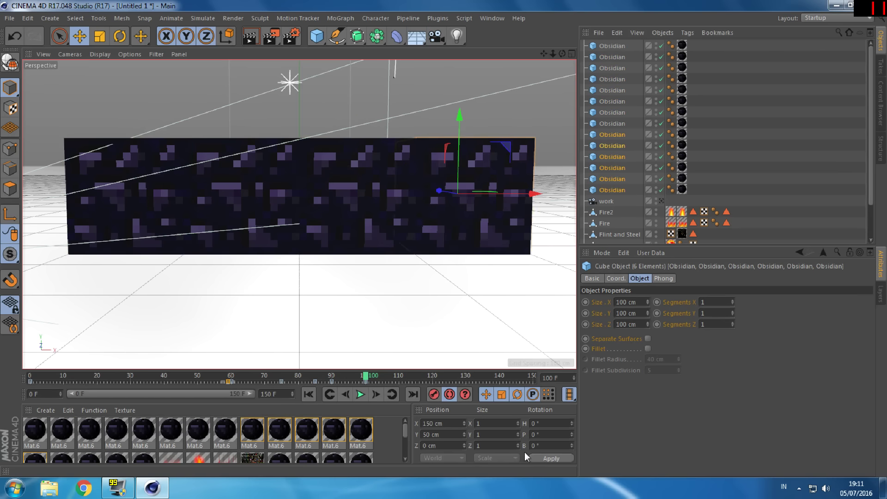
left_click(376, 378)
left_click(616, 57)
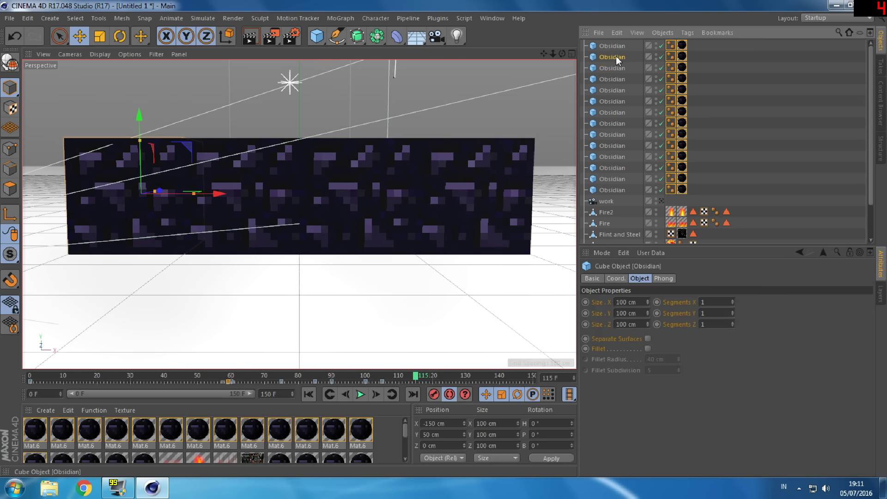
left_click_drag(614, 70, 635, 116)
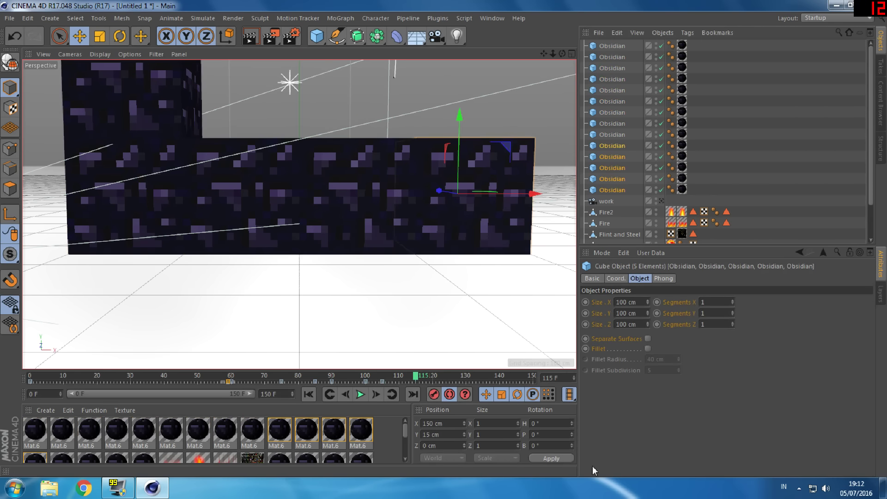
Select the pillar blocks and raise the top-left Obsidian block up the left pillar
left_click(610, 227)
scroll(300, 214, "up", 5)
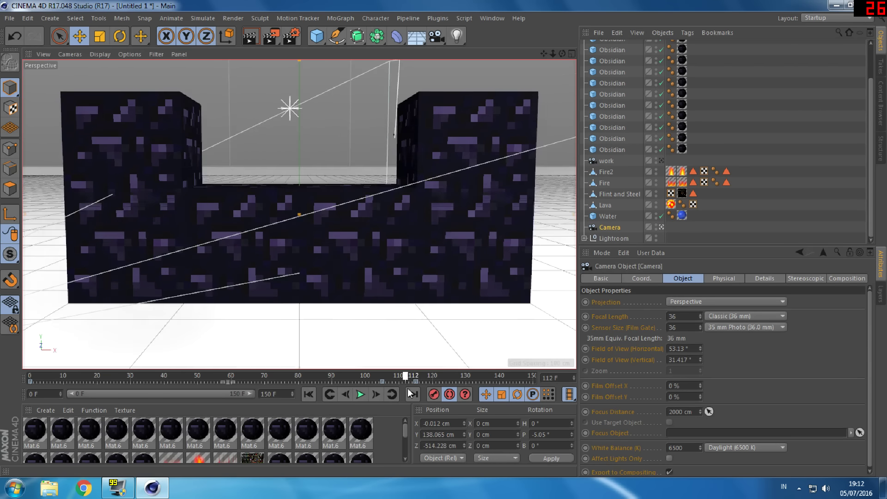
key("ctrl+z")
key("ctrl+z")
key("ctrl+z")
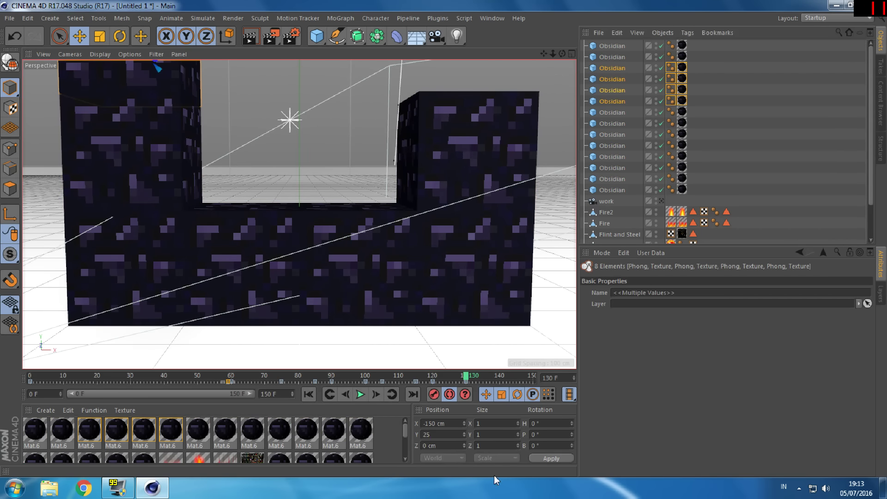
left_click(617, 135)
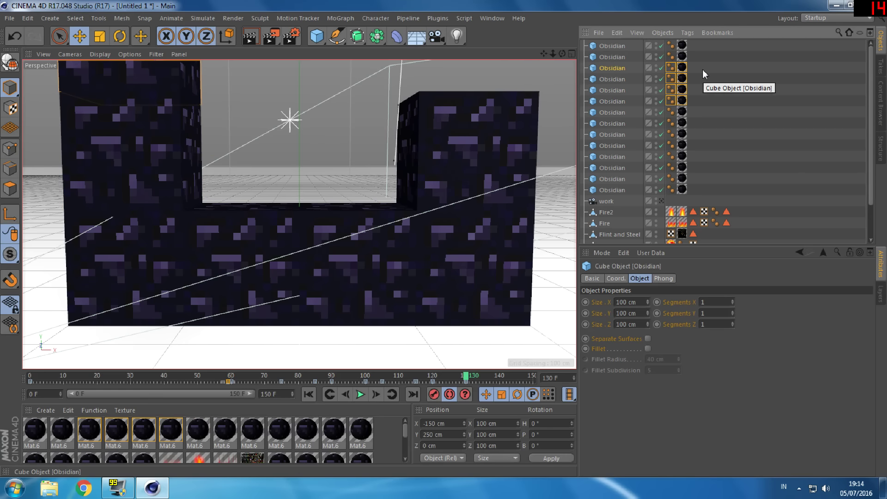
left_click(613, 145)
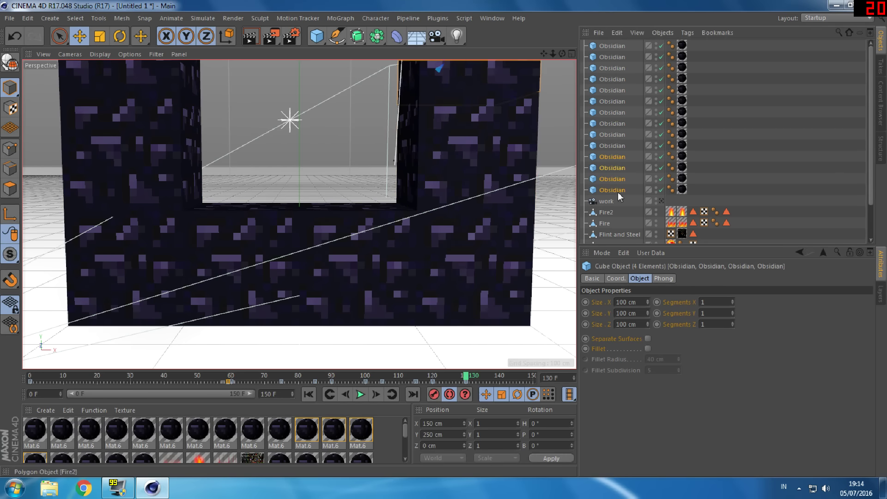
scroll(619, 196, "down", 2)
left_click(610, 227)
mouse_move(466, 378)
left_mouse_down()
mouse_move(424, 378)
mouse_move(516, 378)
left_mouse_up()
scroll(601, 116, "up", 2)
left_click(600, 79)
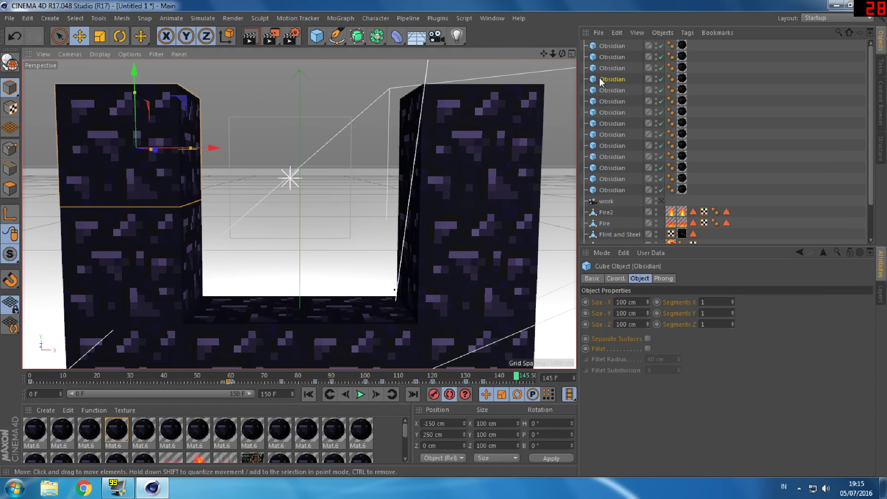
left_click(619, 112)
left_click_drag(464, 434, 465, 423)
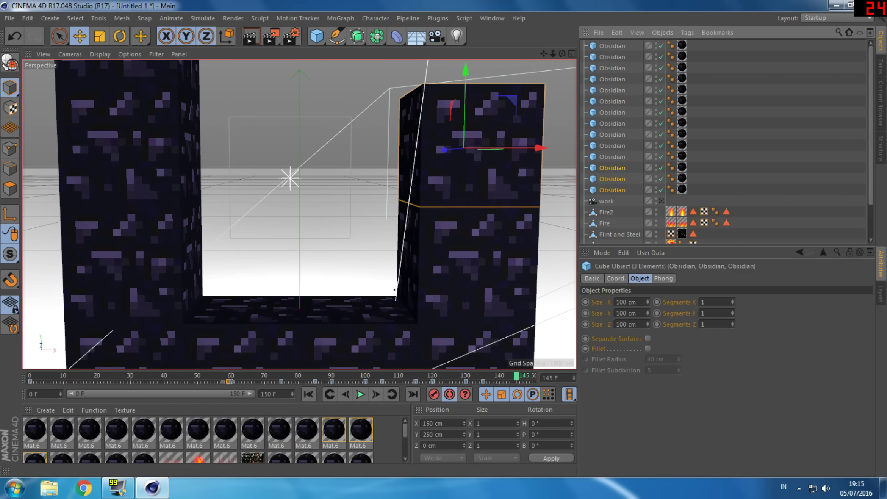
Lengthen the animation to 180 frames and scrub to frame 160
left_click_drag(536, 383, 514, 383)
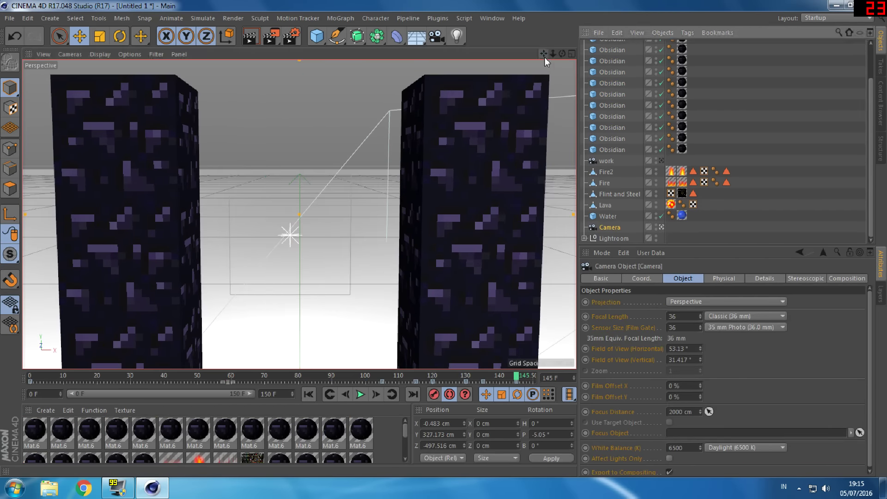
left_click_drag(224, 394, 250, 394)
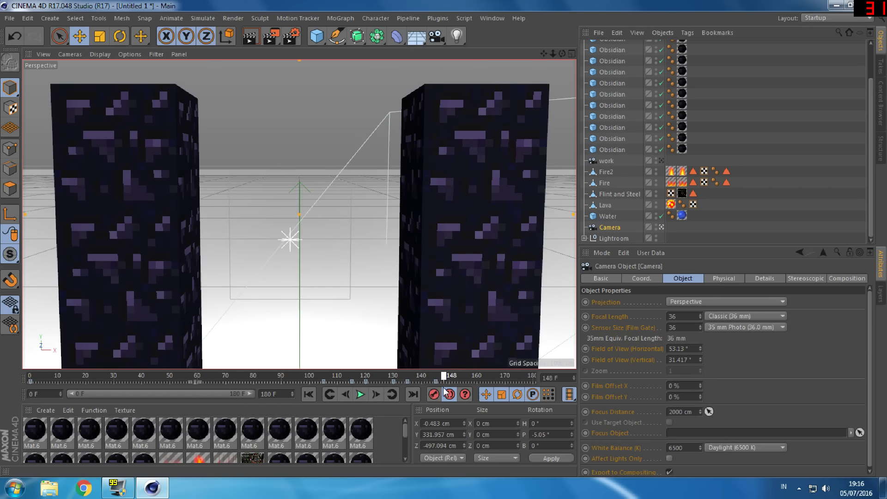
scroll(724, 59, "up", 2)
left_click(633, 65)
left_click(611, 90)
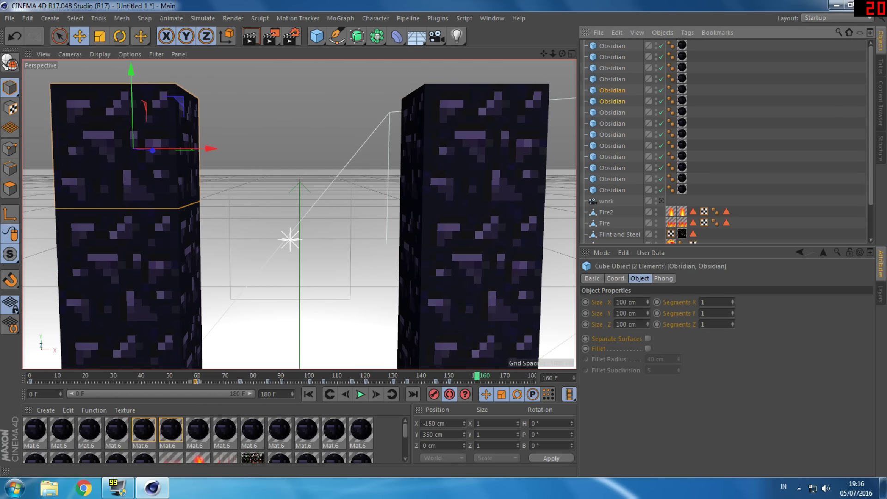
left_click(448, 380)
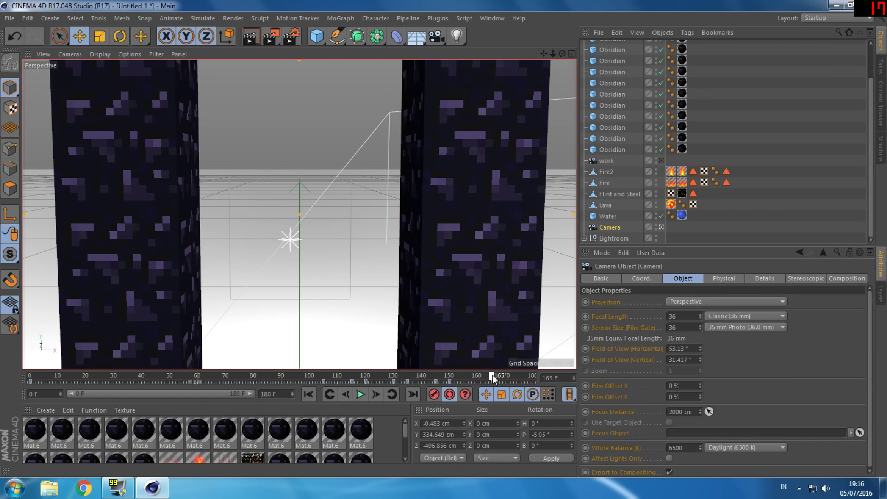
left_click_drag(493, 379, 477, 379)
scroll(693, 138, "up", 2)
Save the scene, then extend the animation end to 210 frames
left_click_drag(719, 190, 610, 43)
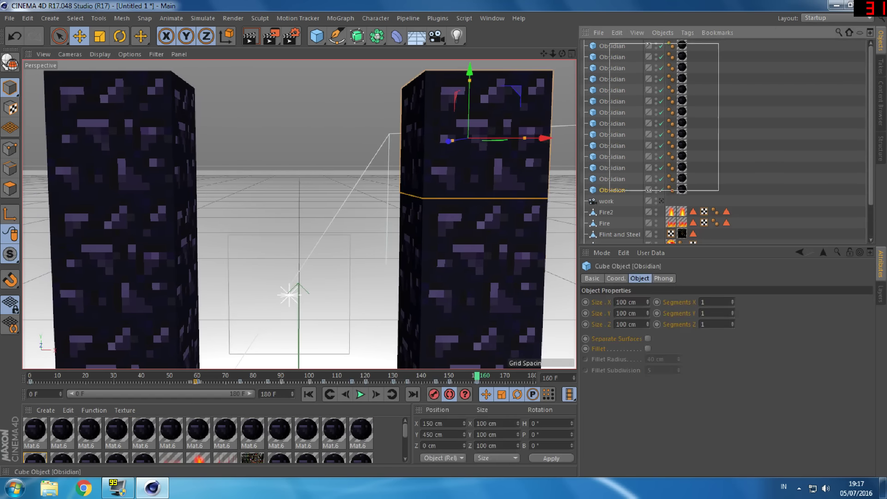
key("ctrl+s")
key("Return")
left_click(509, 379)
left_click(617, 112)
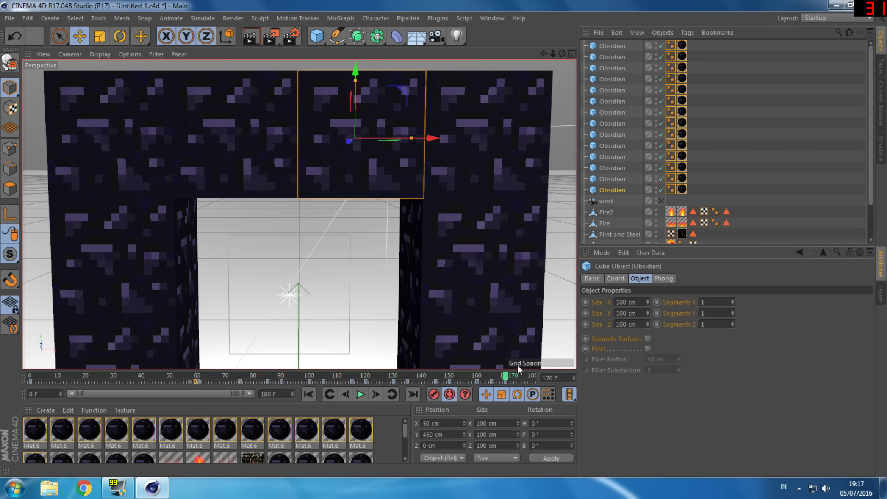
key("ctrl+a")
left_click(267, 378)
mouse_move(273, 379)
left_mouse_down()
mouse_move(523, 380)
mouse_move(417, 379)
mouse_move(486, 376)
left_mouse_up()
left_click(451, 382)
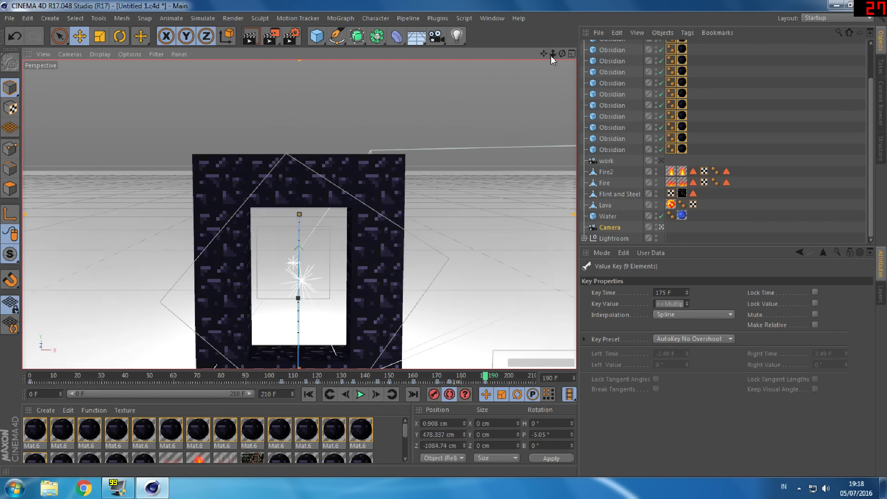
Pull the view back to review the finished portal, then select Flint and Steel
left_click_drag(553, 54, 553, 74)
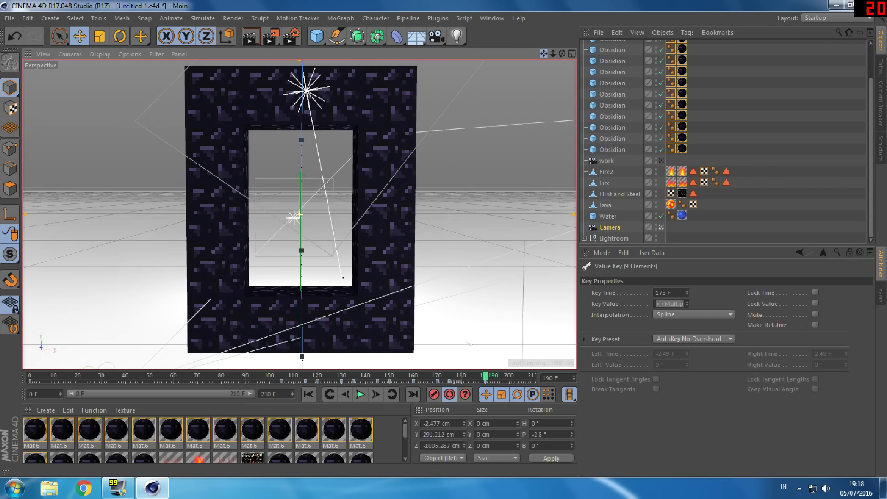
left_click_drag(485, 376, 490, 376)
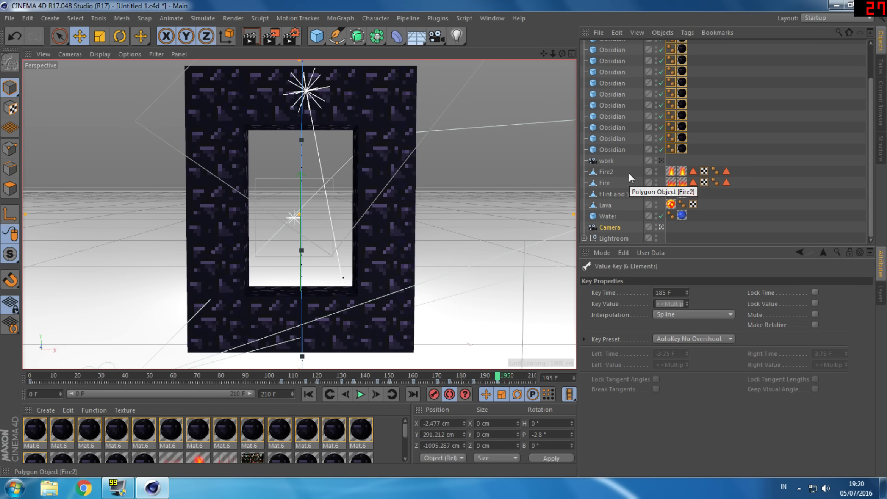
left_click(617, 194)
left_click(496, 378)
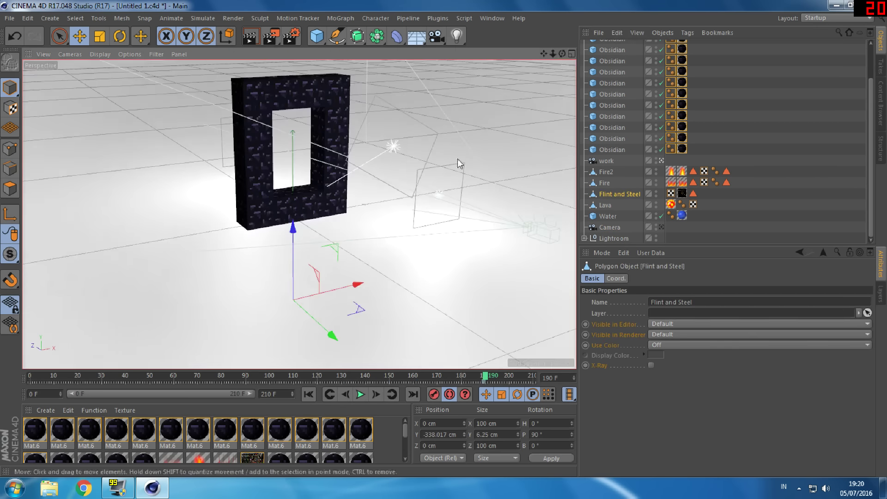
Move the Flint and Steel beside the portal and scrub to frame 210
left_click_drag(569, 207, 322, 297)
left_click(661, 228)
left_click(481, 380)
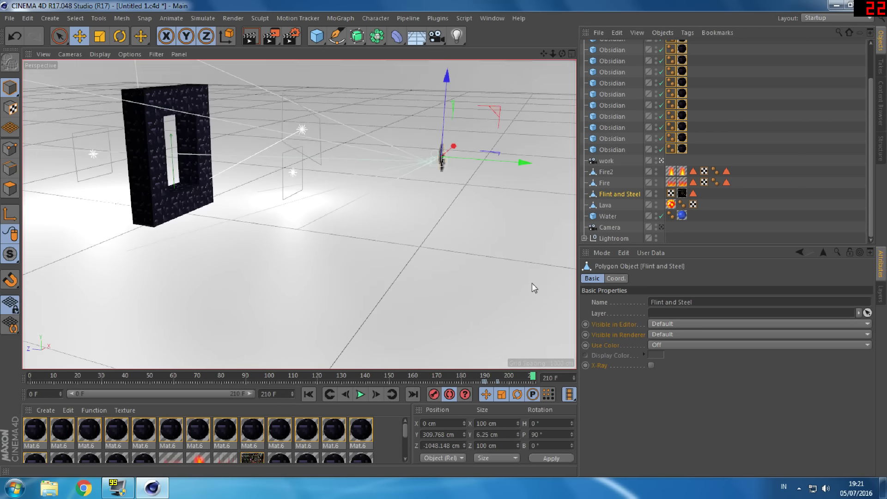
left_click(519, 378)
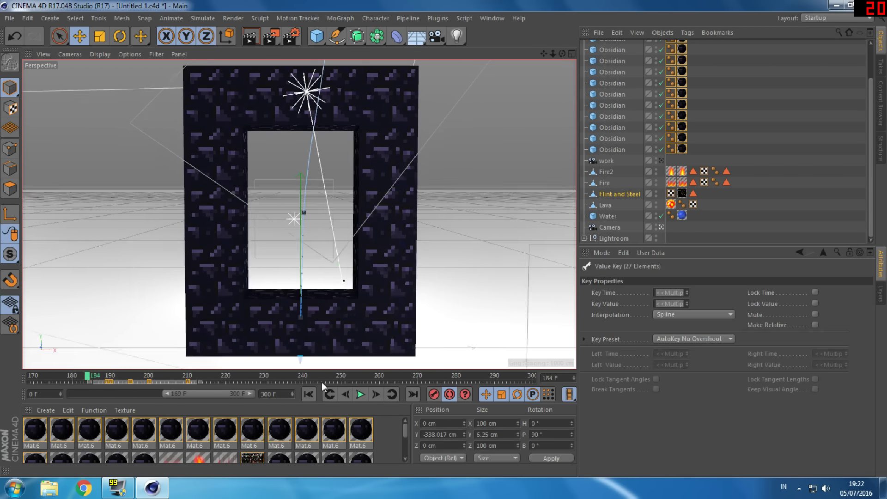
mouse_move(321, 382)
left_mouse_down()
mouse_move(187, 382)
mouse_move(207, 378)
left_mouse_up()
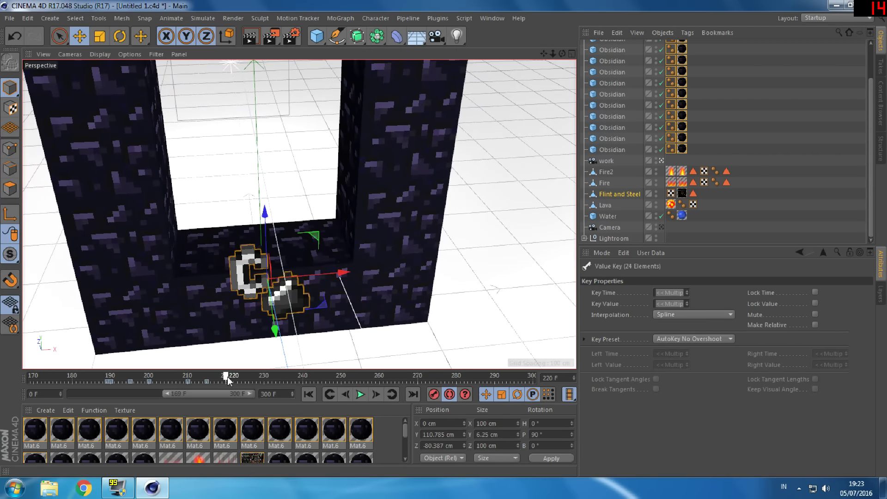
Rotate the Flint and Steel upright with a 90° bank value
key("r")
left_click_drag(259, 305, 288, 266)
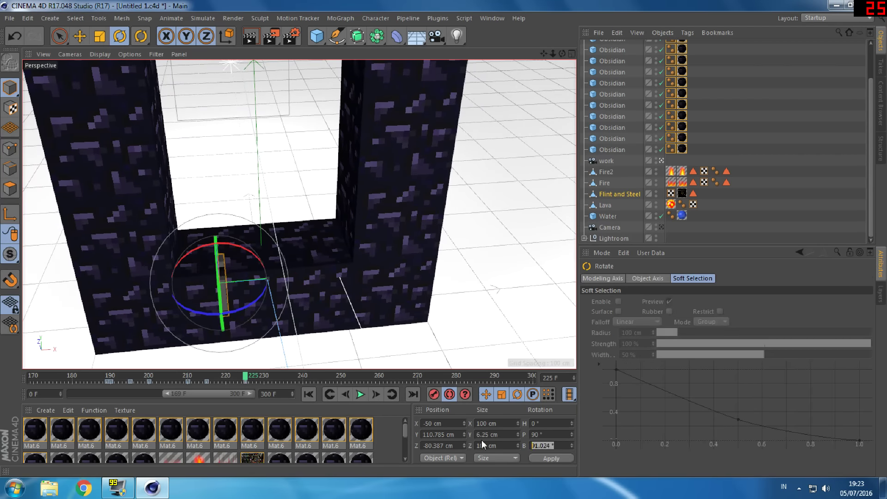
type("90")
key("Return")
key("e")
left_click(201, 376)
Reframe the camera view and zoom in on the portal opening
left_click(608, 227)
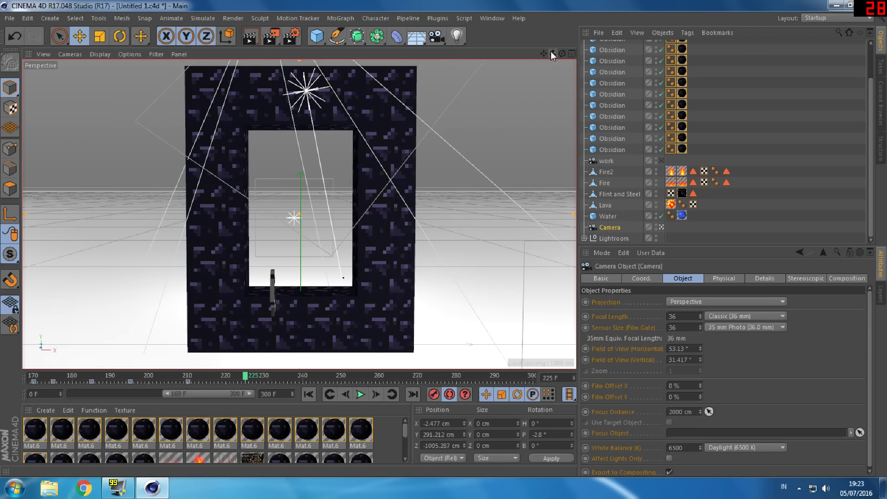
mouse_move(337, 172)
left_mouse_down("alt")
mouse_move(294, 166)
mouse_move(299, 214)
left_mouse_up("alt")
left_click(199, 250)
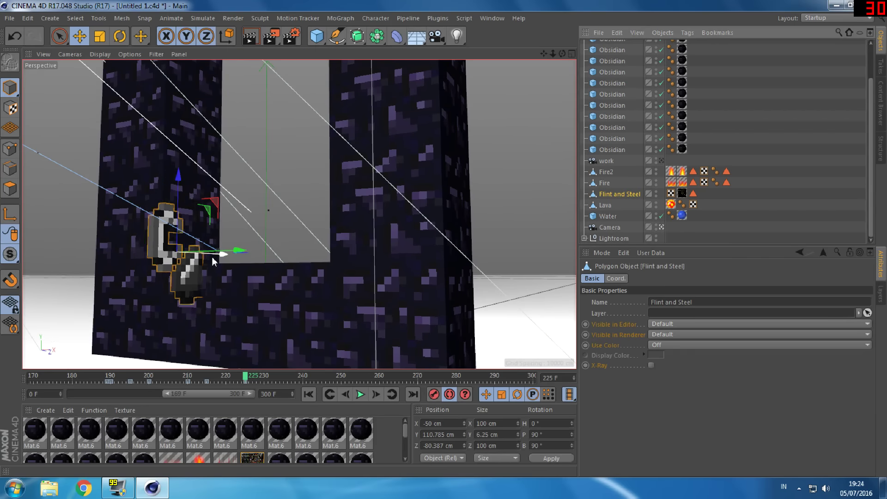
left_click(610, 227)
scroll(296, 208, "up", 3)
mouse_move(296, 208)
left_mouse_down("alt")
mouse_move(256, 372)
mouse_move(283, 375)
left_mouse_up("alt")
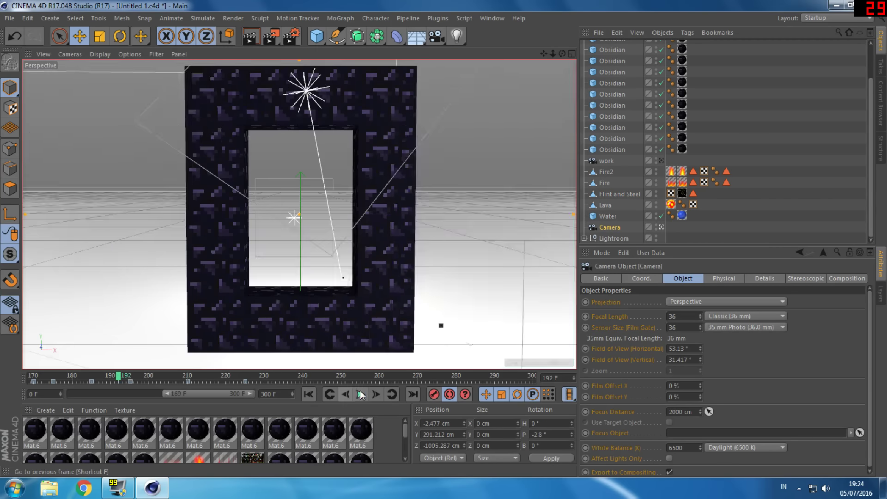
At frame 235, swing Flint and Steel to about 136° pitch and key through frame 250
left_click(298, 296)
key("r")
mouse_move(122, 265)
left_mouse_down()
mouse_move(117, 279)
mouse_move(168, 300)
left_mouse_up()
key("e")
left_click_drag(322, 381, 274, 378)
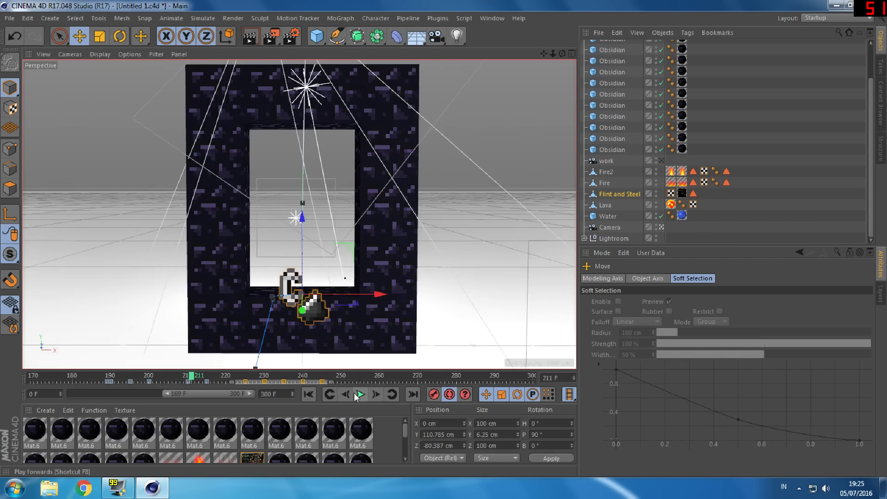
left_click(284, 382)
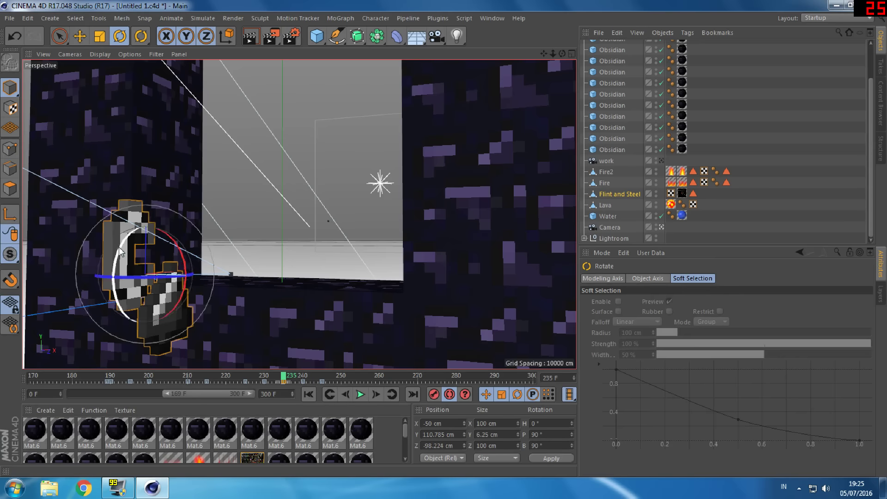
key("e")
key("g")
key("g")
key("g")
left_click(341, 382)
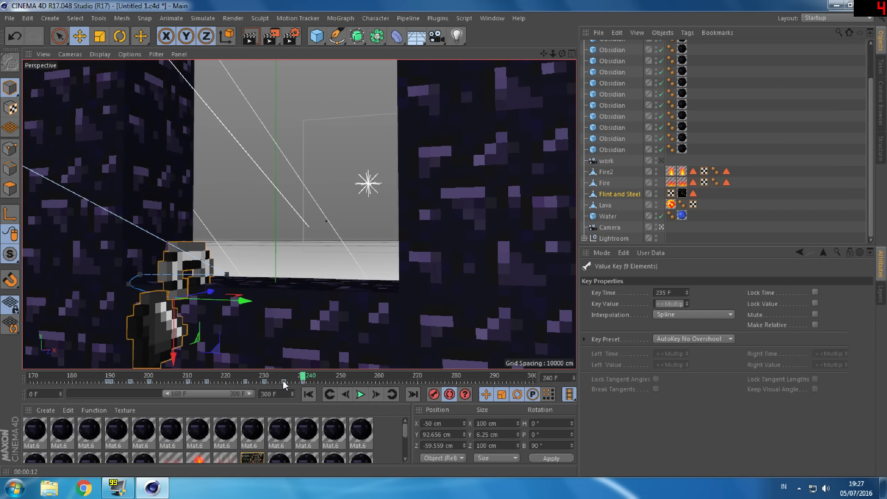
Scrub to frame 245 and raise Fire and Fire2 to Y 150 cm
left_click(282, 381)
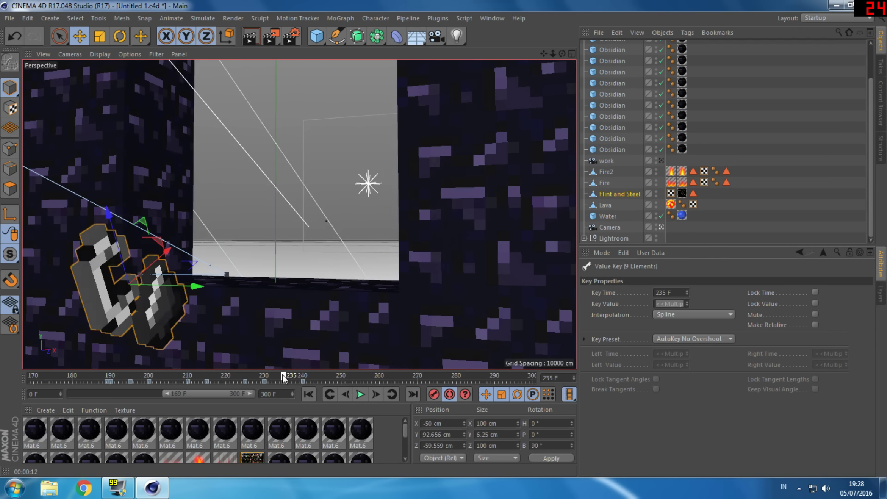
left_click(312, 380)
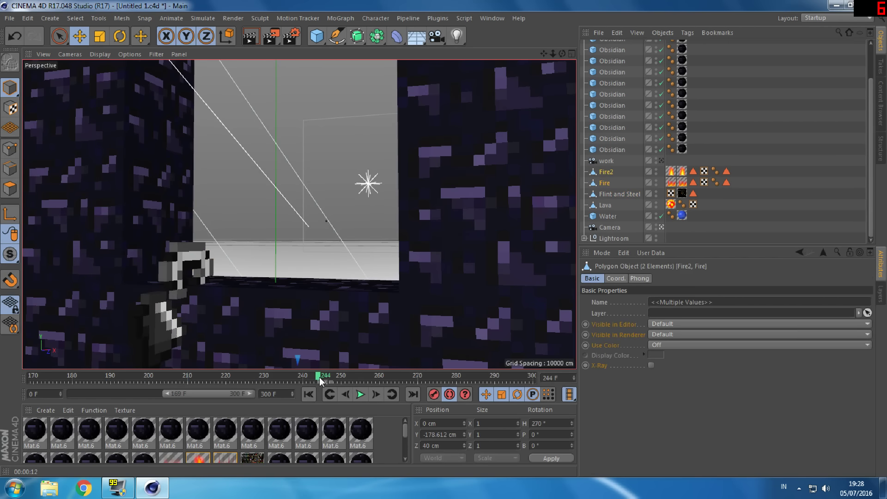
left_click_drag(320, 378, 322, 379)
type("150")
key("shift+Tab")
type("-5")
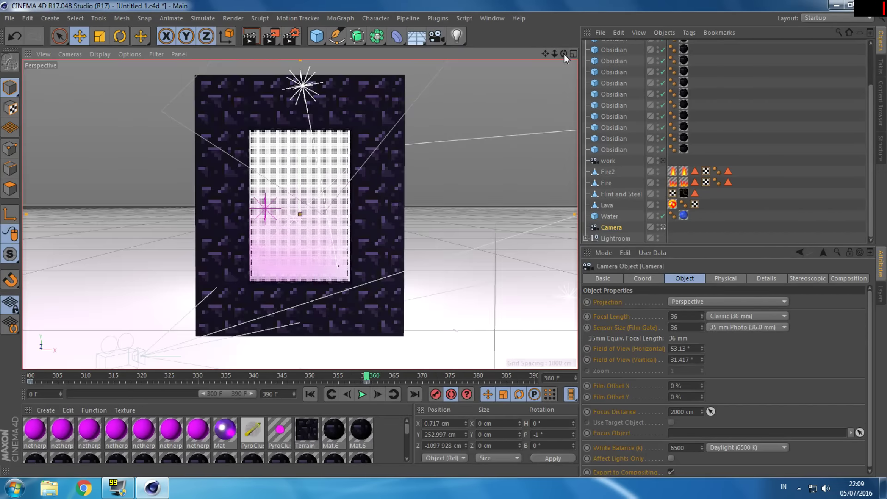
Play the animation up to frame 390 to watch the portal opening fill with pink
left_click(363, 394)
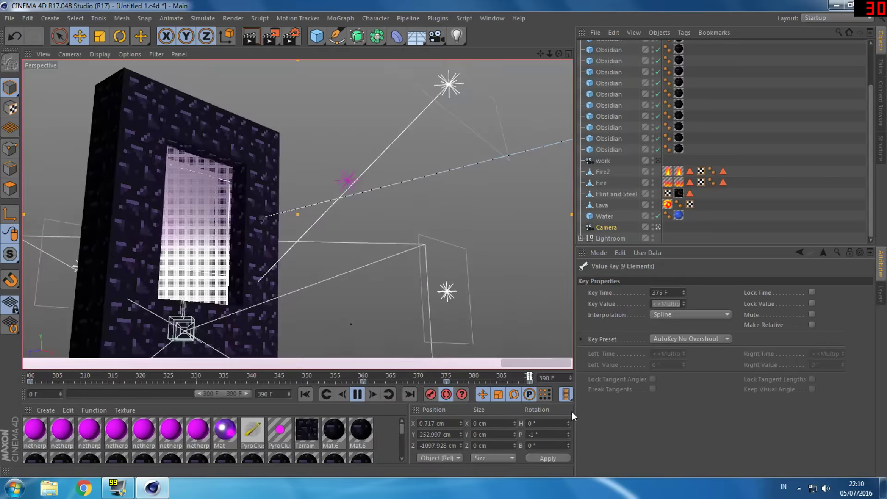
key("ctrl+b")
left_click(261, 78)
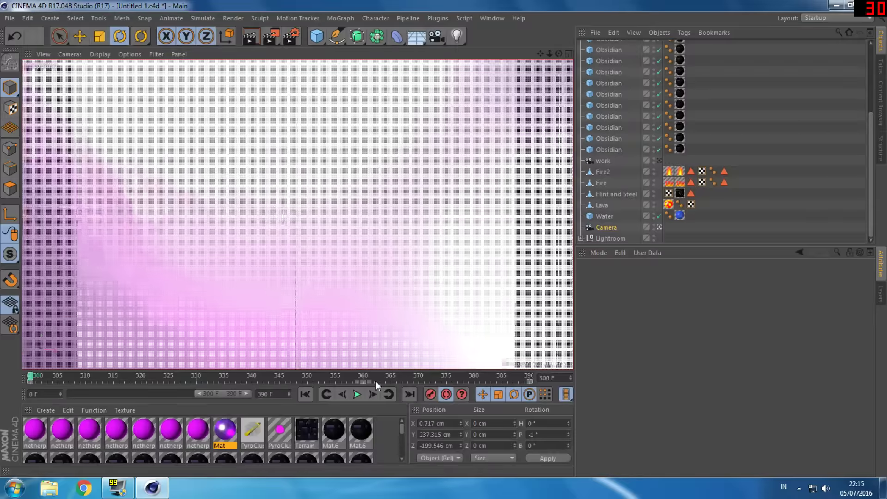
Scrub to frame 390 and extend the timeline range to 540 frames
left_click_drag(376, 381, 563, 385)
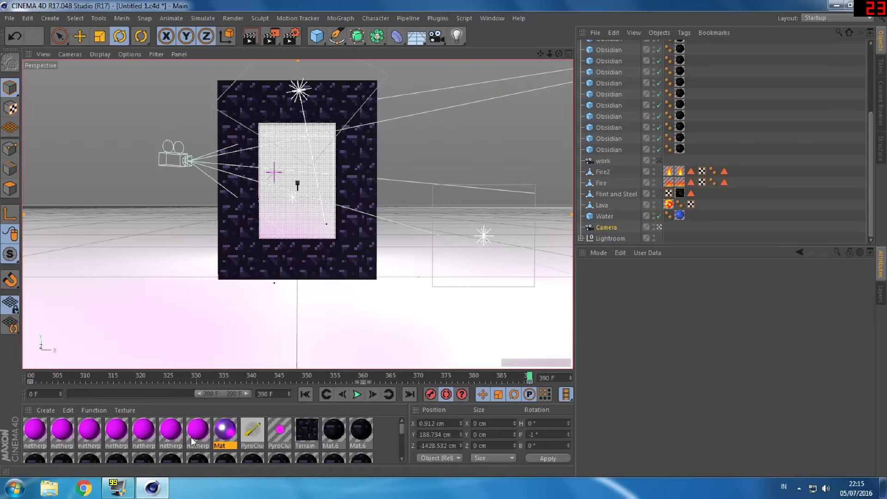
type("540")
key("Return")
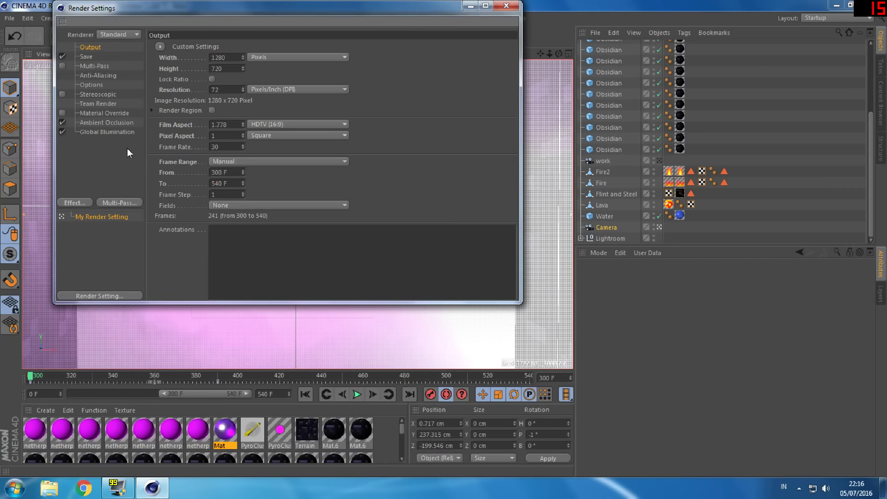
Set the render output to AVI Movie with the Intel IYUV codec and a save location
left_click(86, 57)
left_click(278, 51)
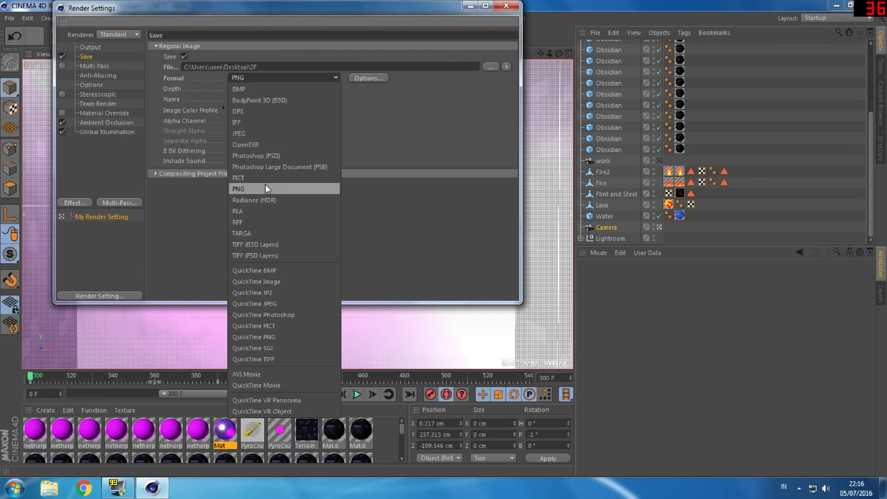
left_click(241, 173)
left_click(180, 55)
left_click(254, 68)
left_click(406, 264)
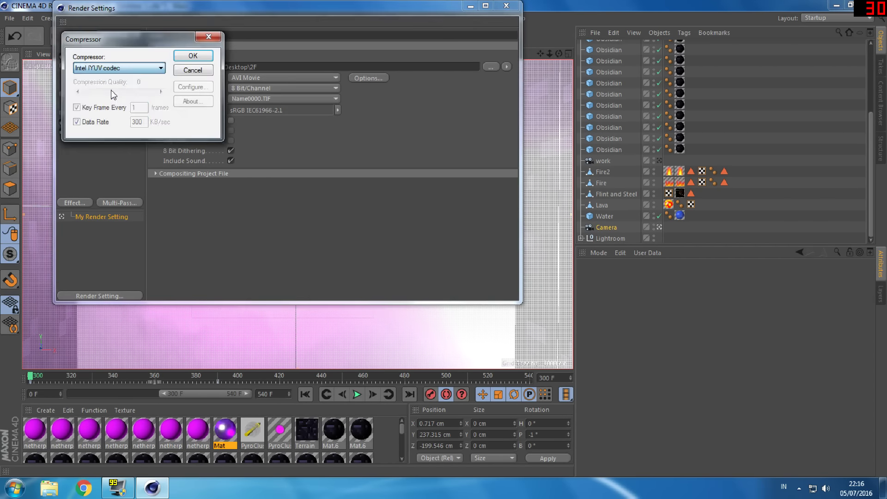
left_click(192, 56)
left_click(86, 49)
Play the animation, then confirm the 300–570 output frame range in render settings
left_click(507, 6)
left_click(358, 394)
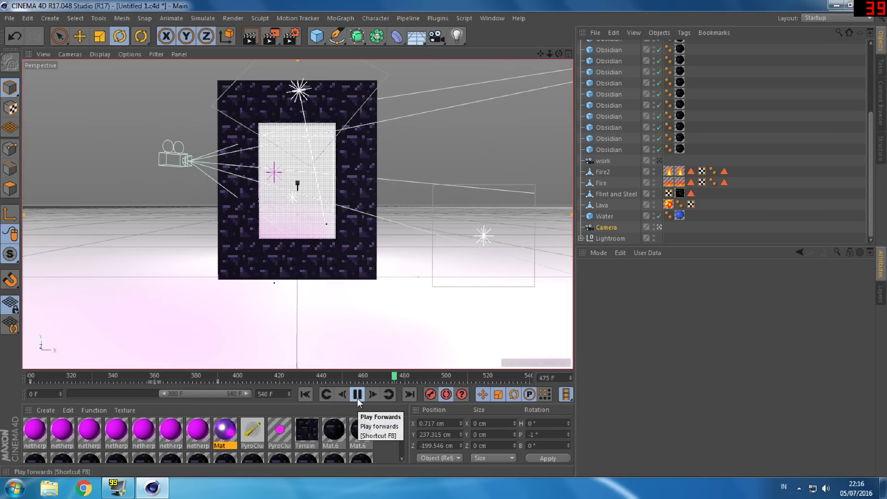
left_click(290, 37)
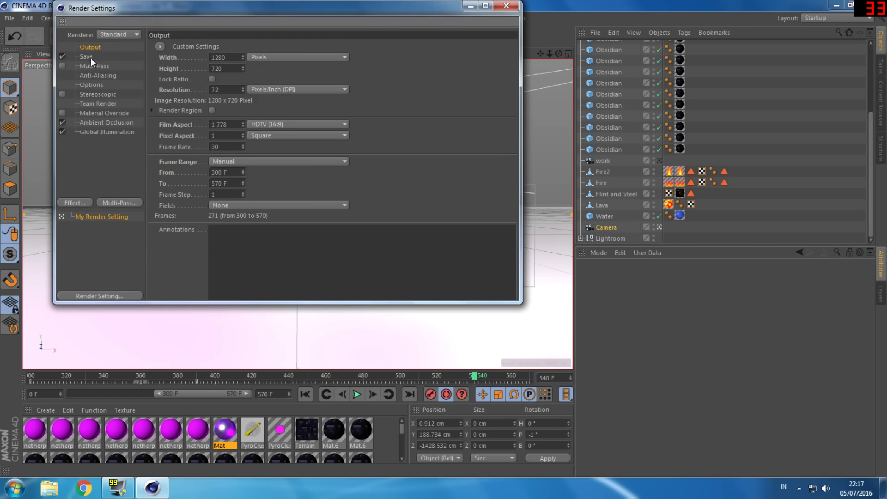
left_click(86, 56)
Check the codec and anti-aliasing settings, then render the movie to the Picture Viewer
left_click(356, 76)
left_click(192, 55)
left_click(98, 75)
key("shift+r")
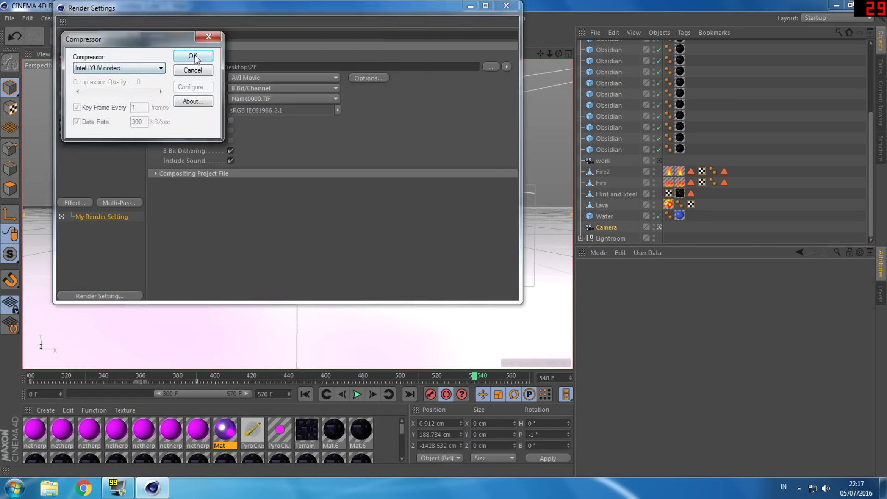
left_click(192, 56)
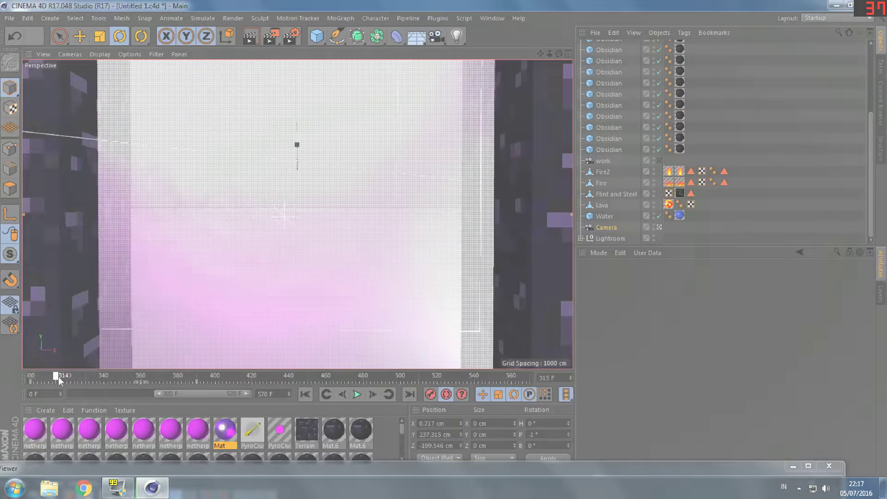